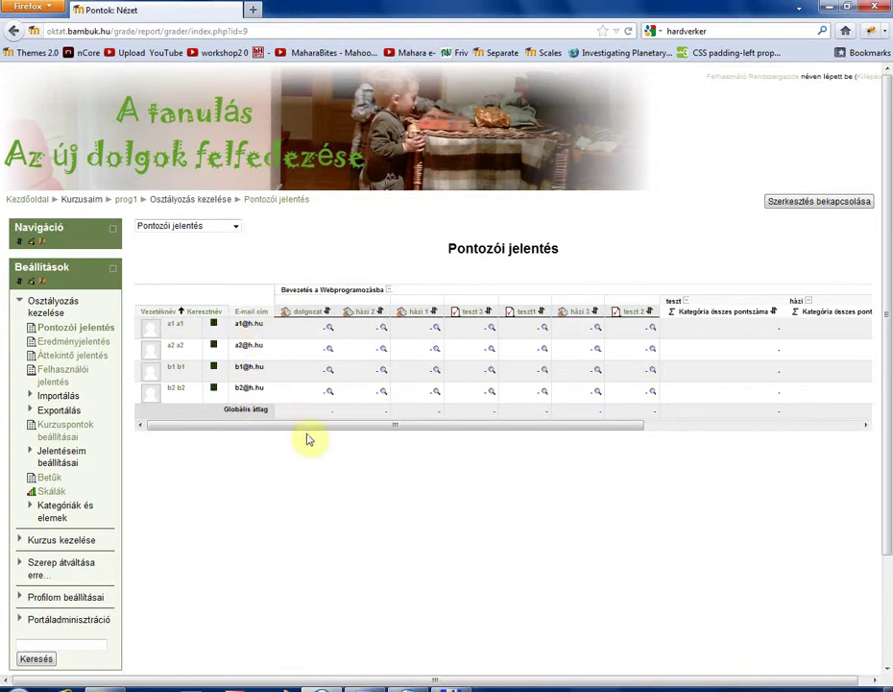
Examine the grade item and category columns across the full width of the Pontozói jelentés.
left_click_drag(298, 428, 241, 423)
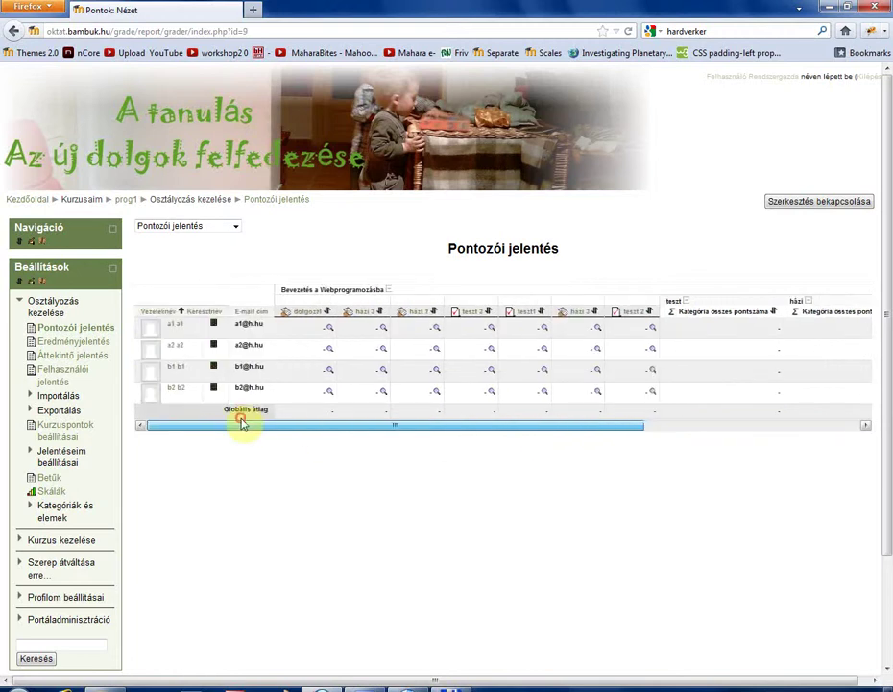
left_click_drag(381, 429, 668, 429)
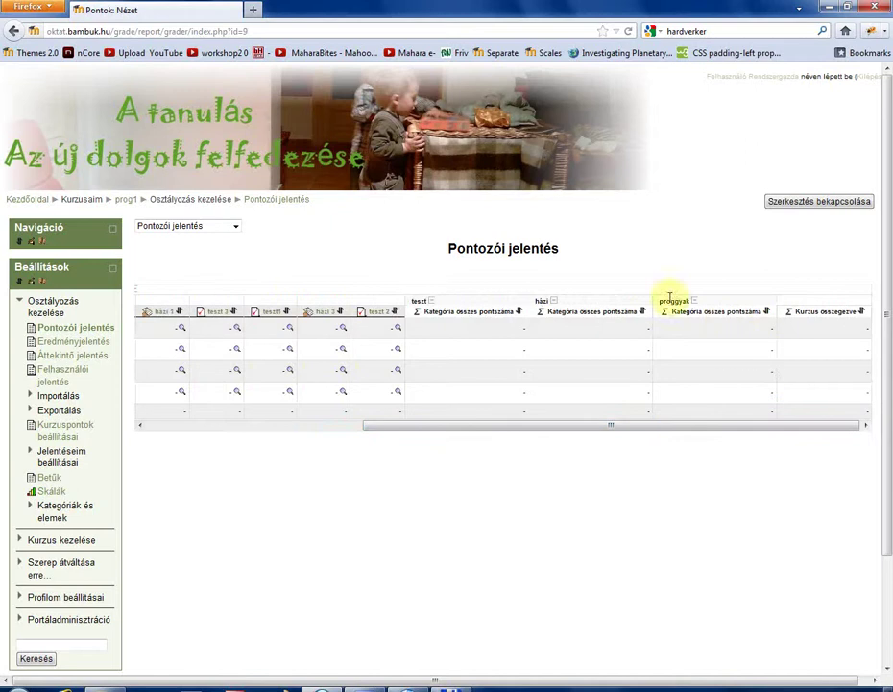
left_click_drag(641, 432, 299, 437)
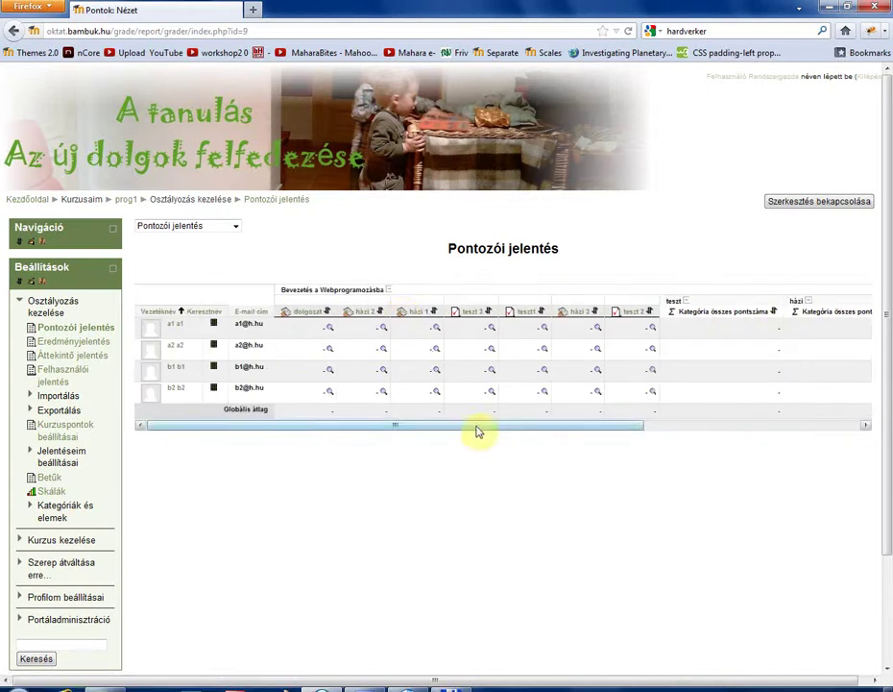
left_click_drag(463, 431, 377, 441)
left_click_drag(291, 423, 599, 447)
left_click_drag(652, 427, 355, 436)
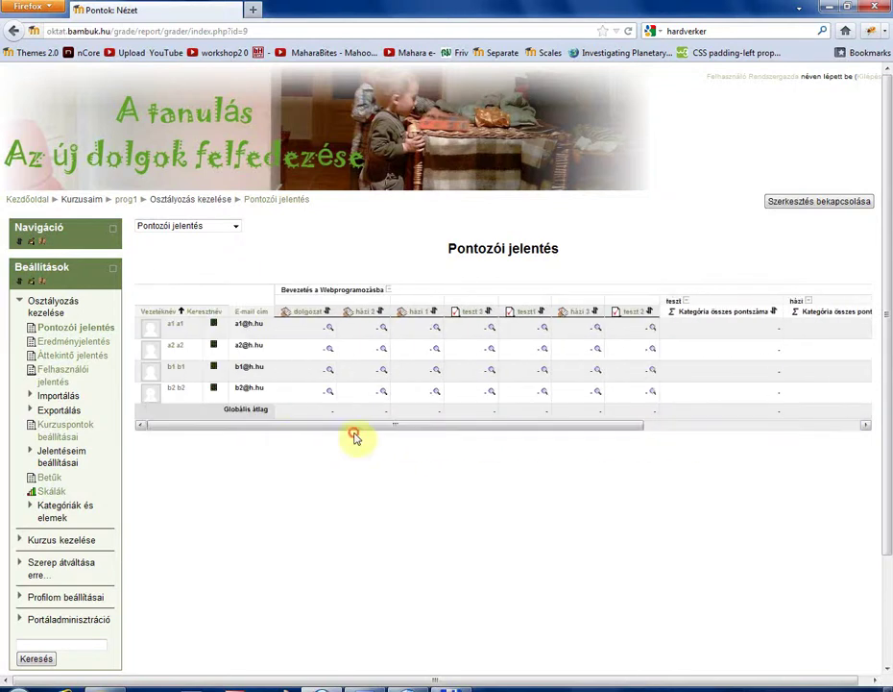
Switch to the Egyszerű nézet of categories and items, and move the dolgozat item into the proggyak category.
left_click(234, 227)
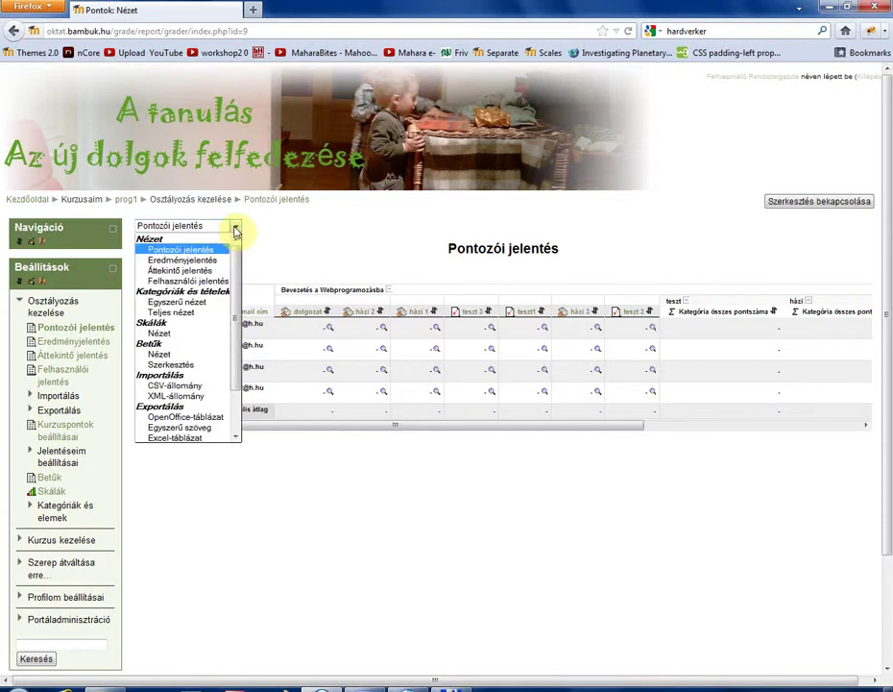
left_click(169, 303)
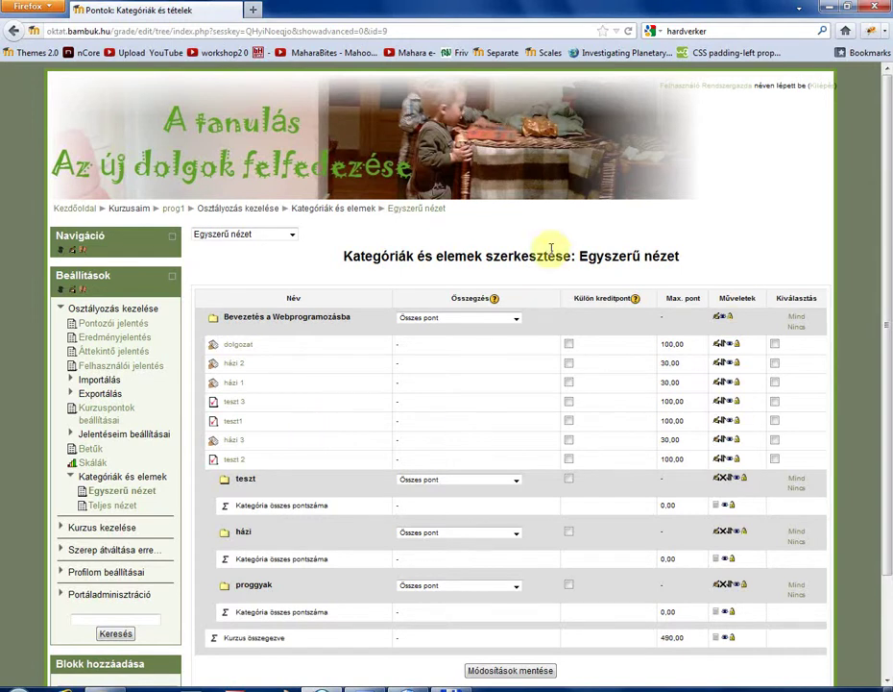
scroll(603, 449, "down", 3)
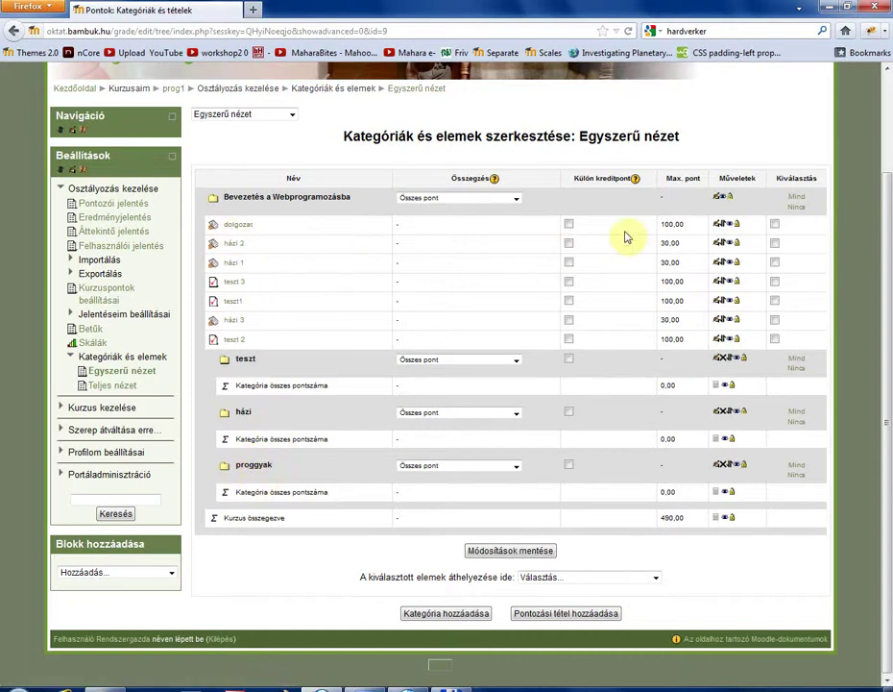
left_click(721, 225)
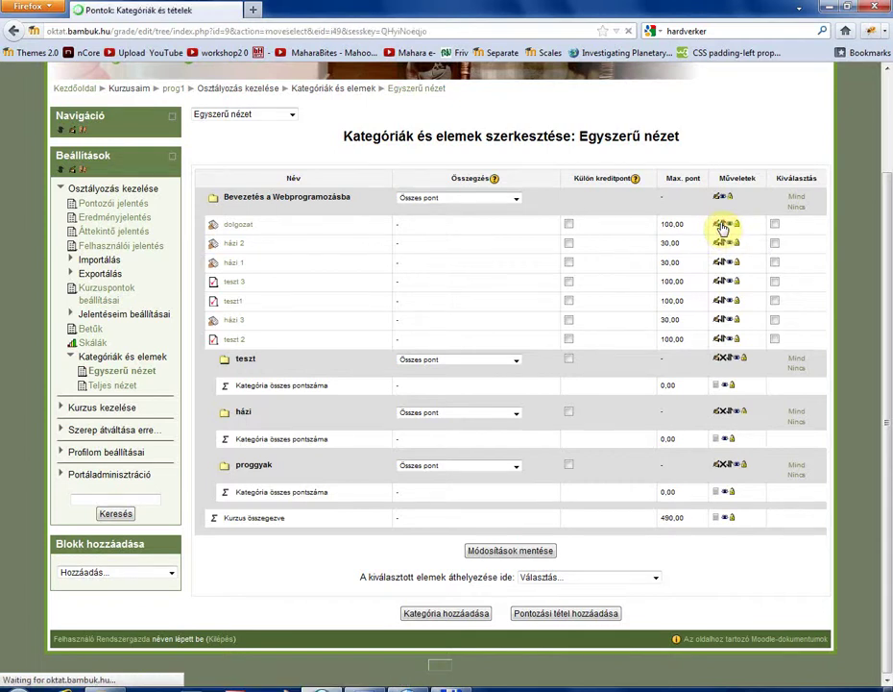
scroll(269, 448, "down", 4)
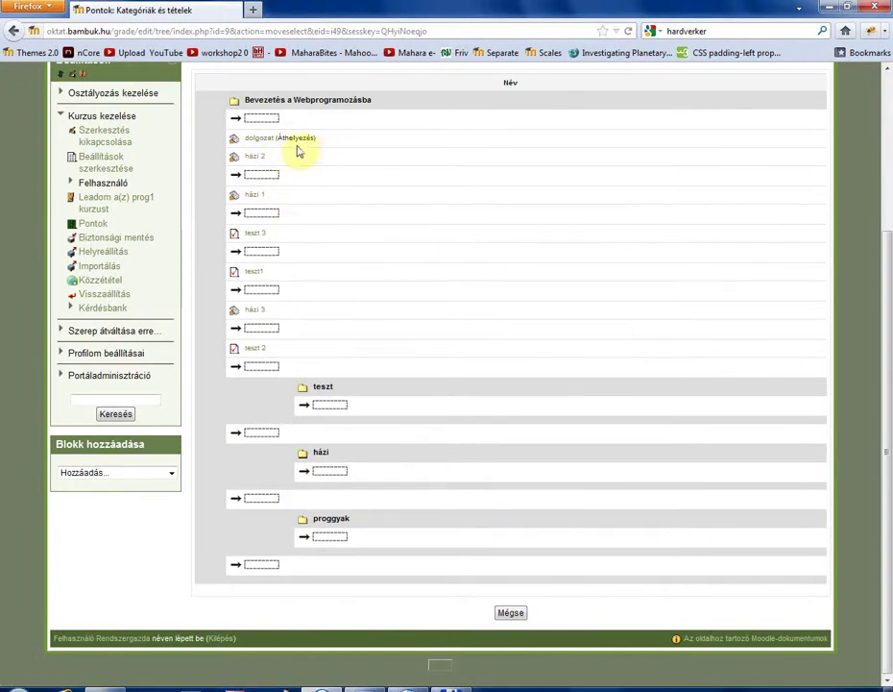
left_click(327, 543)
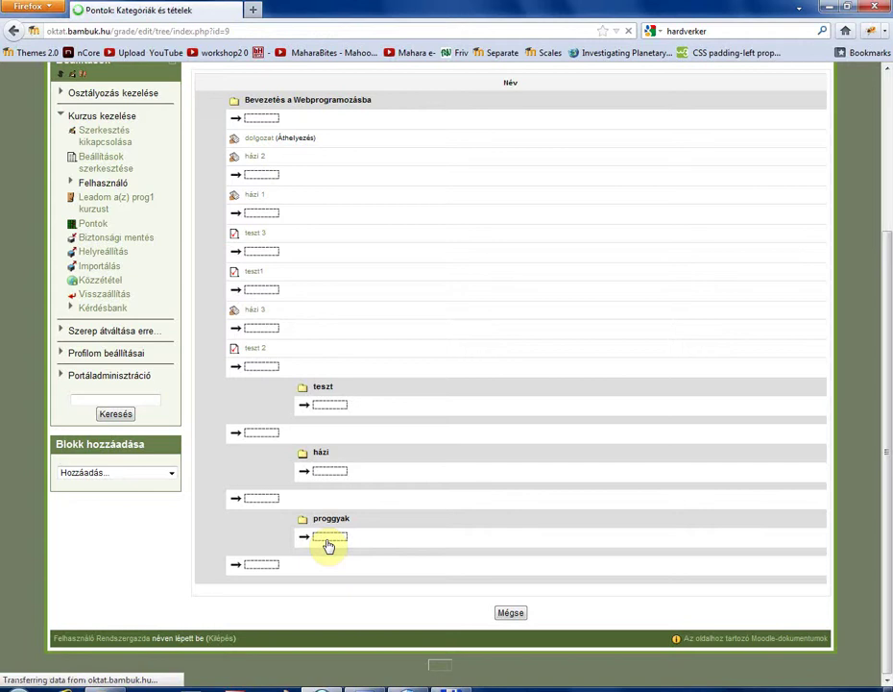
Move the teszt1 item from the course's top level into the teszt category.
scroll(327, 543, "down", 2)
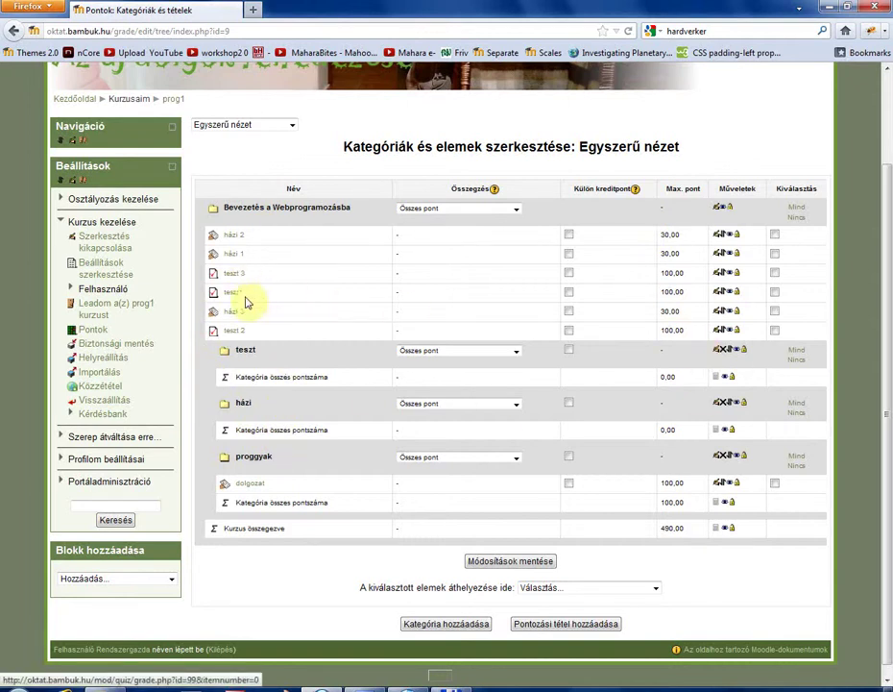
left_click(720, 293)
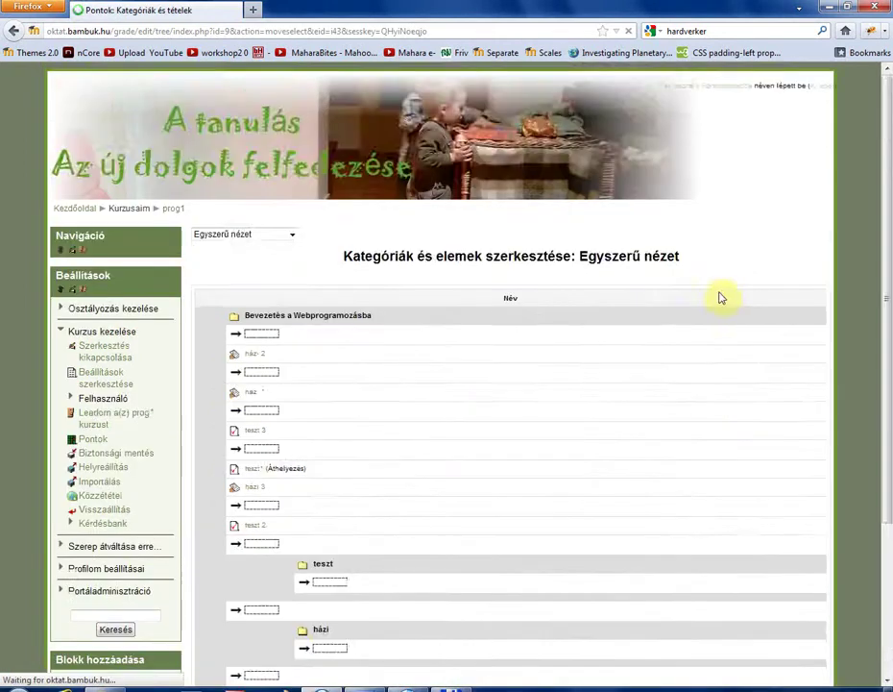
scroll(329, 424, "down", 3)
left_click(330, 389)
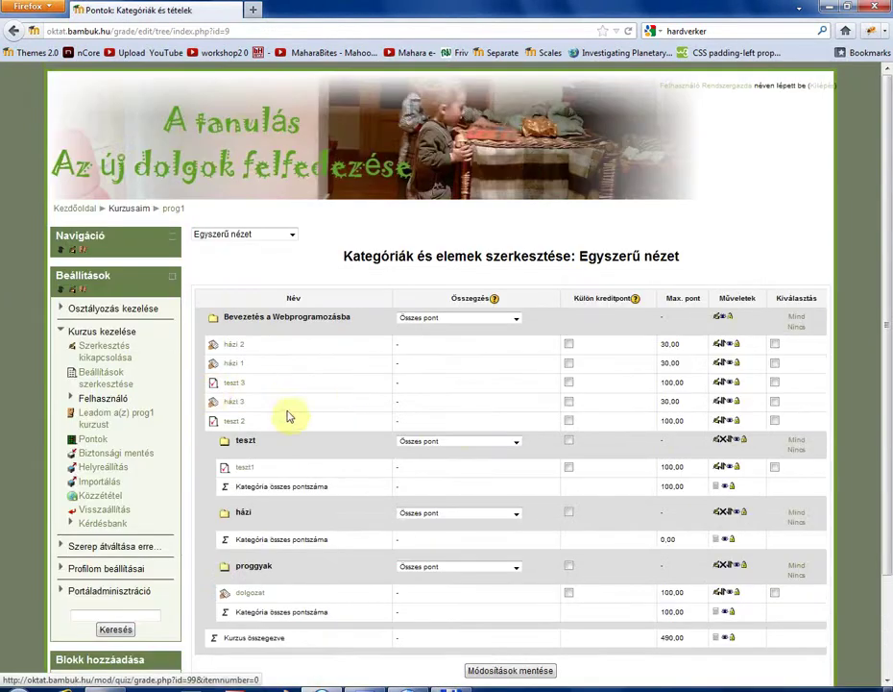
Move teszt 2 and teszt 3 into the teszt category, placed in order after teszt1.
left_click(725, 428)
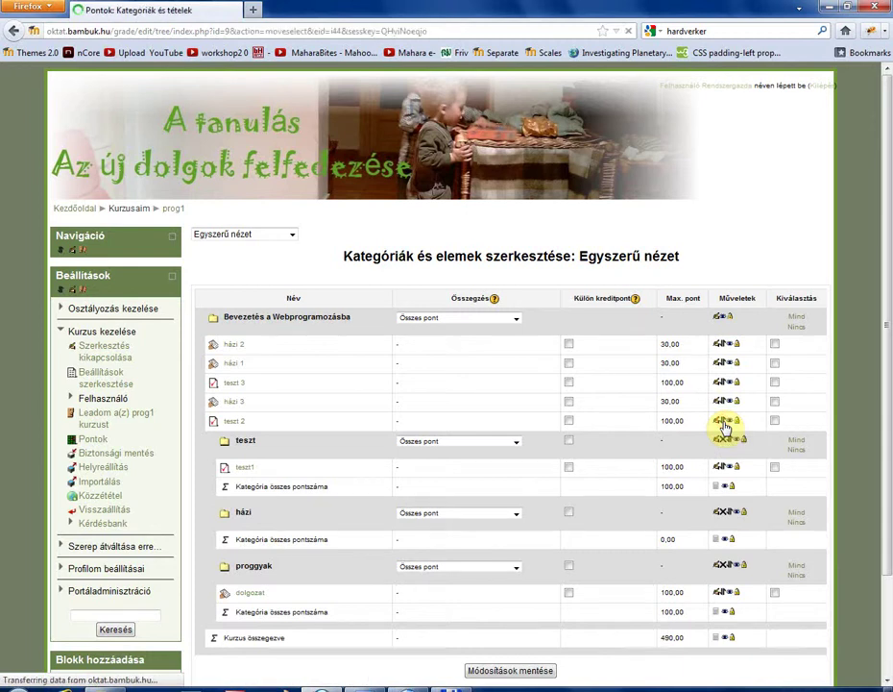
scroll(533, 490, "down", 3)
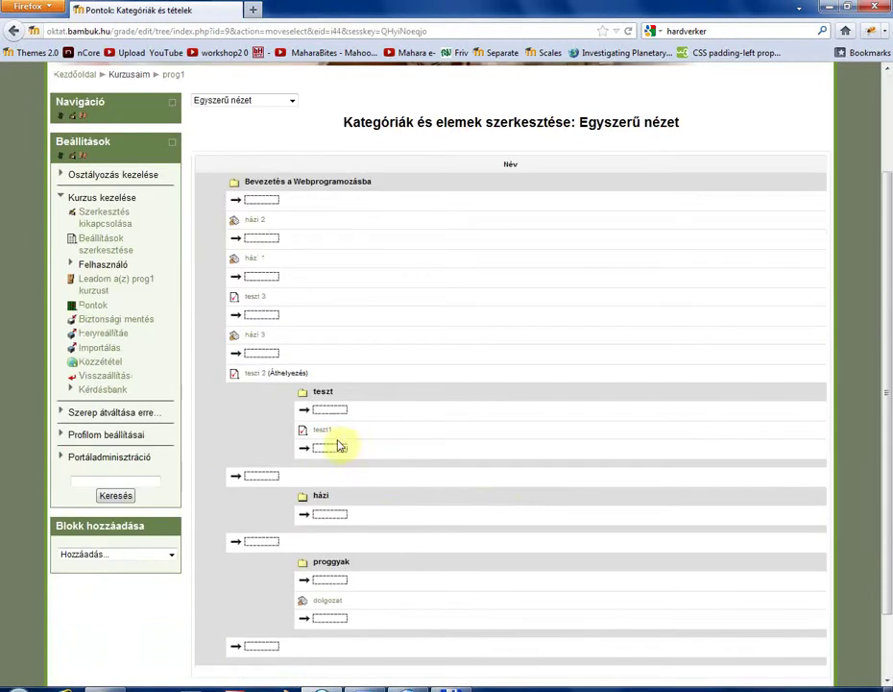
scroll(335, 442, "down", 1)
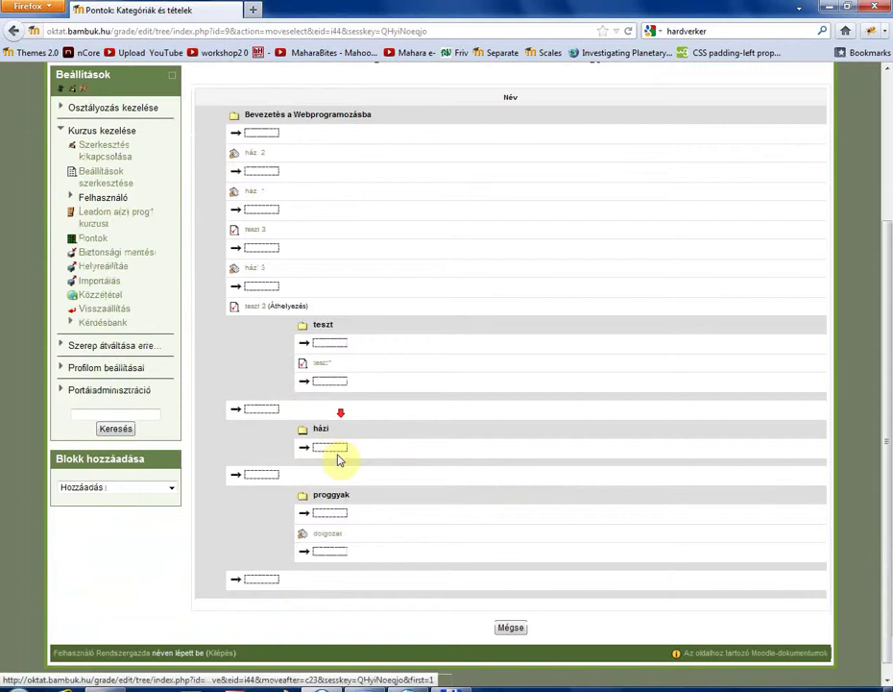
left_click(329, 382)
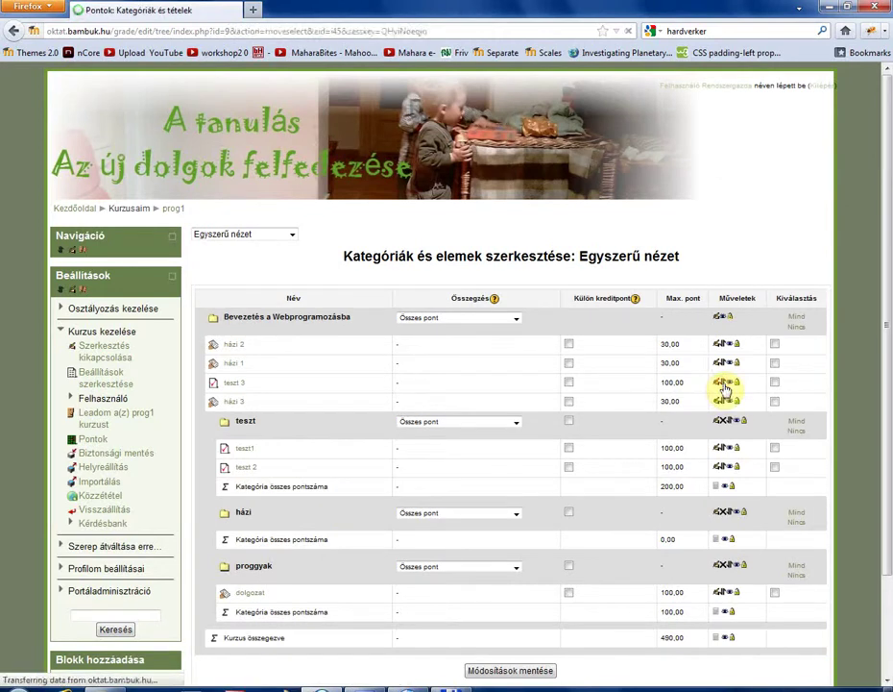
scroll(456, 442, "down", 3)
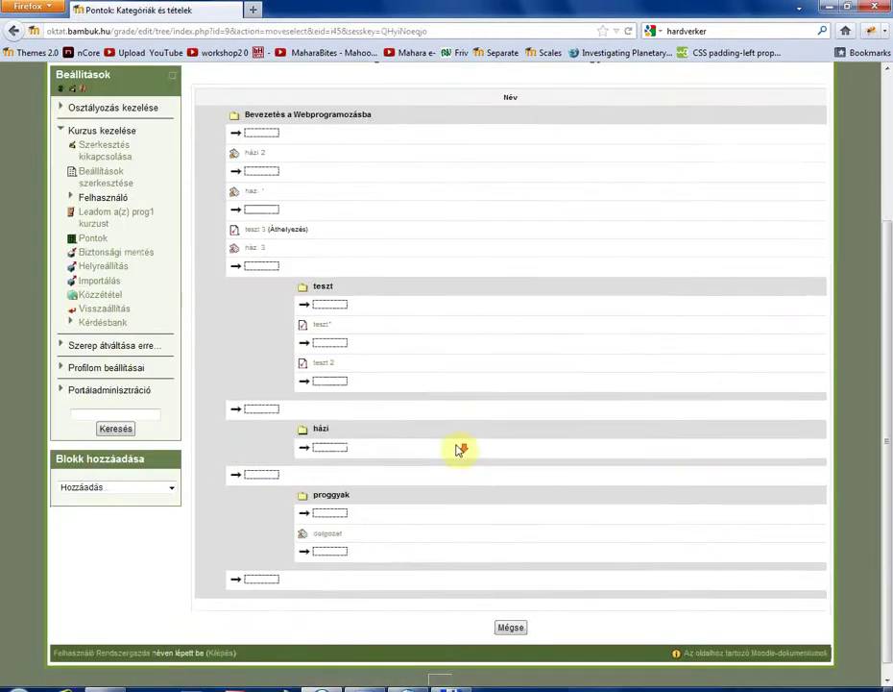
left_click(333, 384)
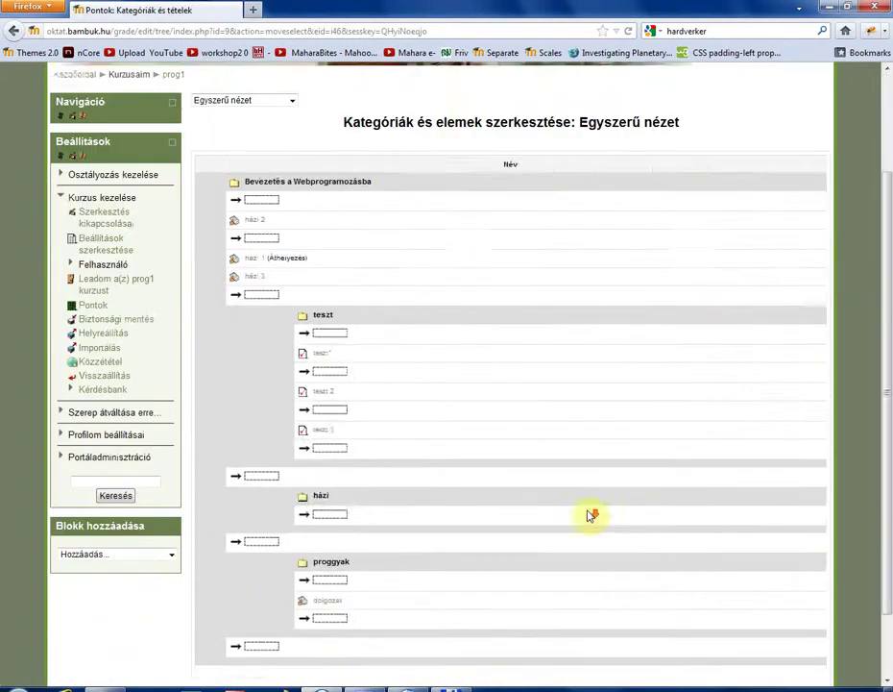
Place házi 1 in the házi category and move házi 2 directly after it.
scroll(592, 514, "down", 5)
left_click(338, 437)
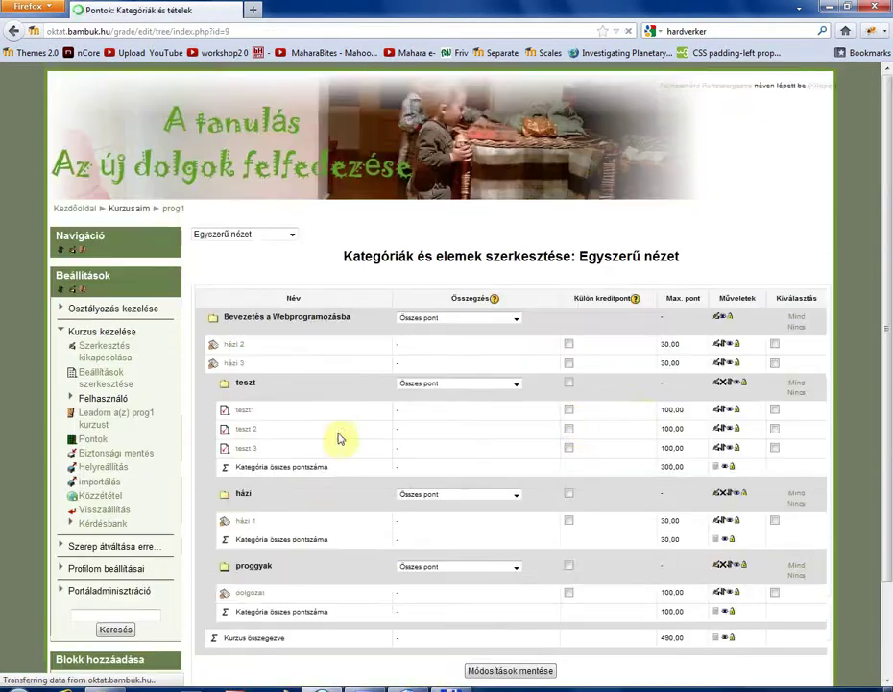
left_click(725, 349)
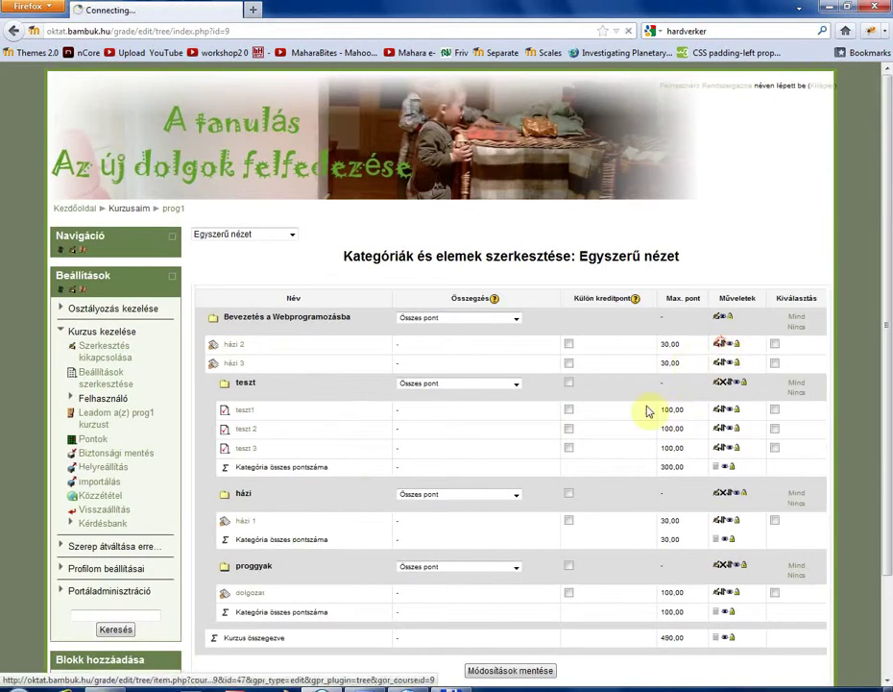
scroll(452, 521, "down", 3)
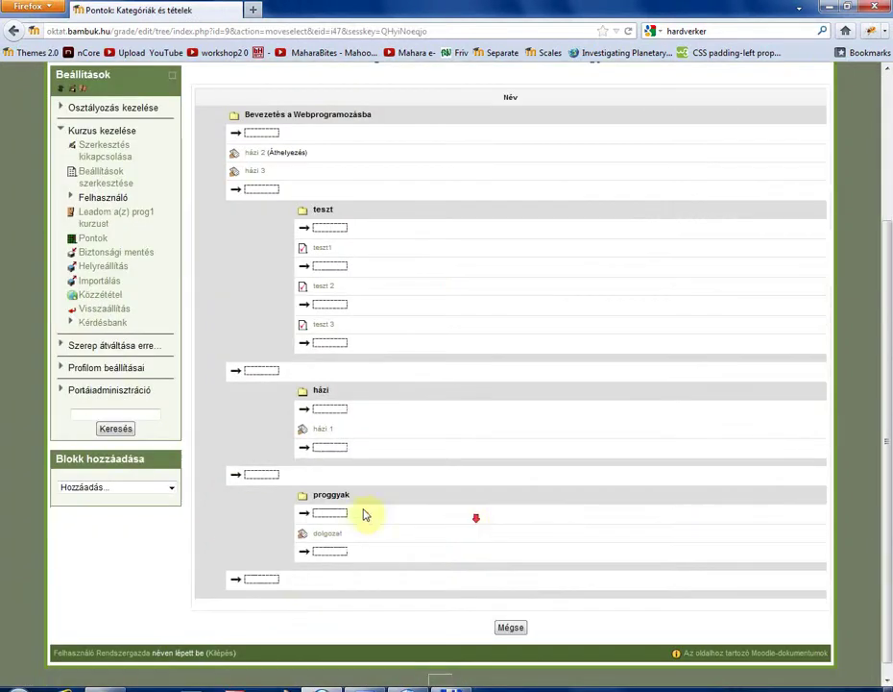
left_click(338, 448)
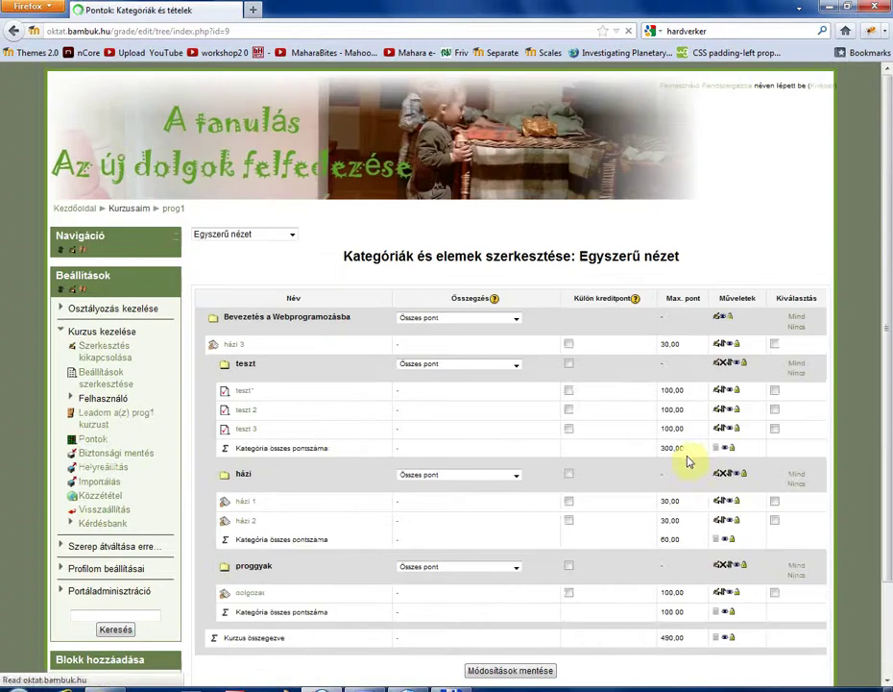
Move házi 3 into the házi category after házi 2, and save the category changes.
left_click(723, 346)
scroll(537, 385, "down", 3)
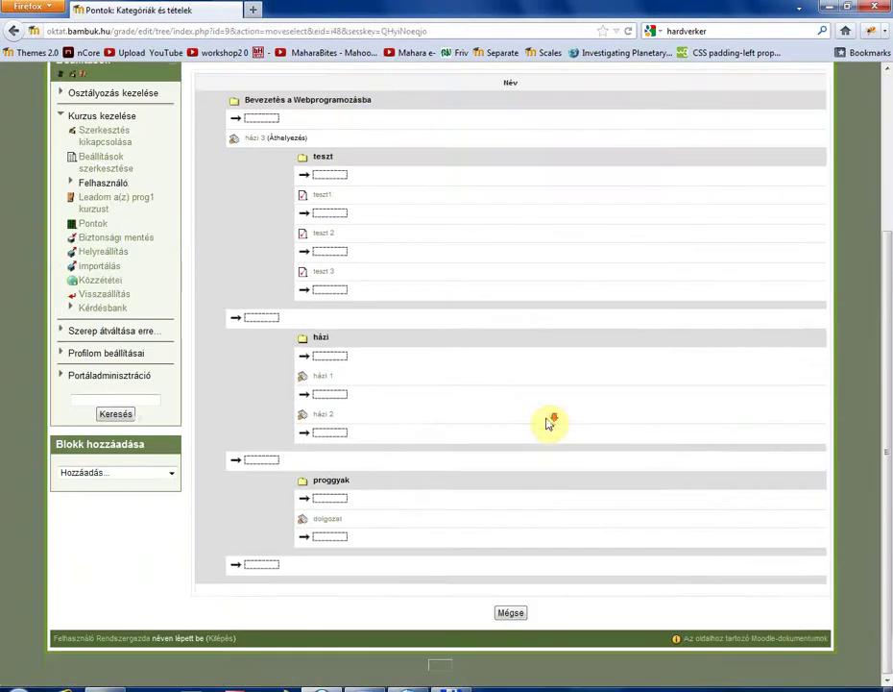
left_click(338, 440)
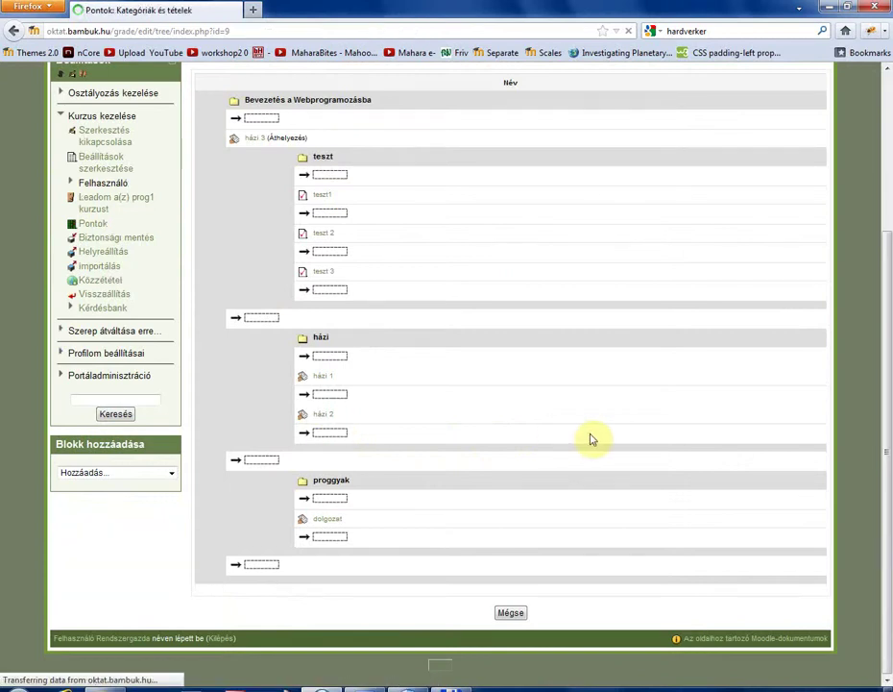
scroll(481, 419, "down", 2)
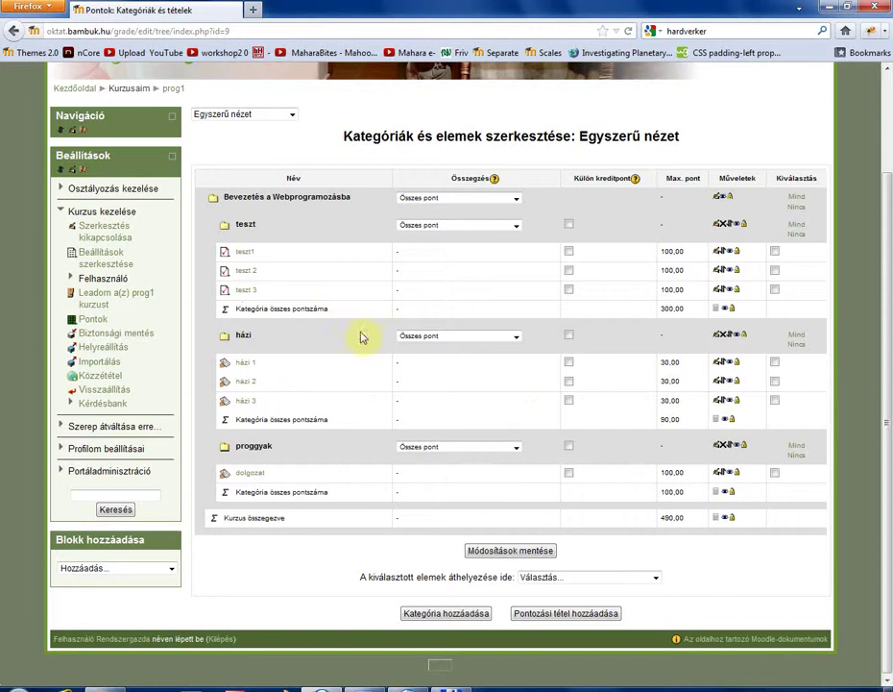
left_click(495, 555)
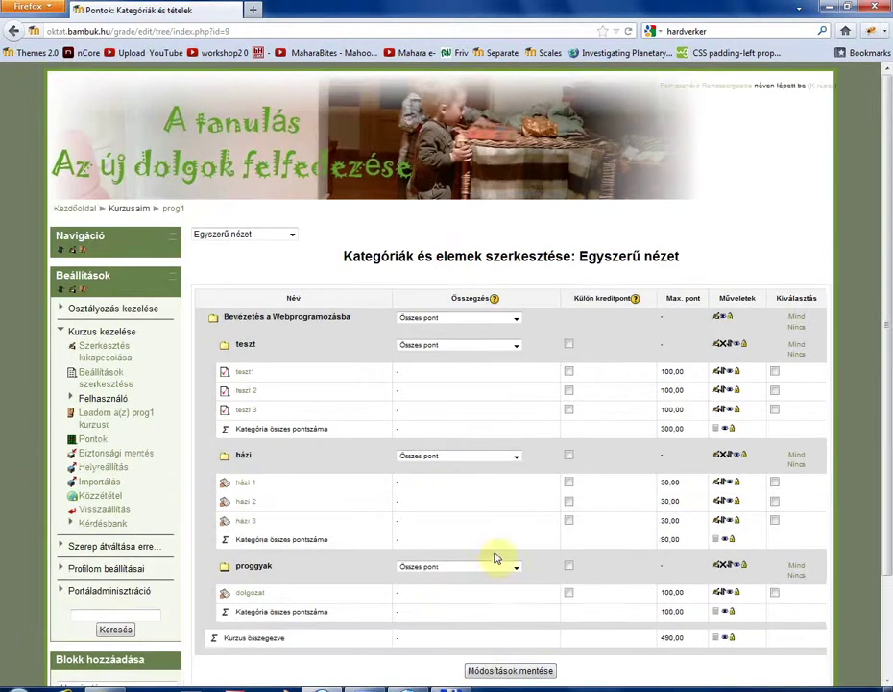
Return to the Pontozói jelentés and review the items grouped under teszt, házi and proggyak.
left_click(291, 234)
left_click(254, 259)
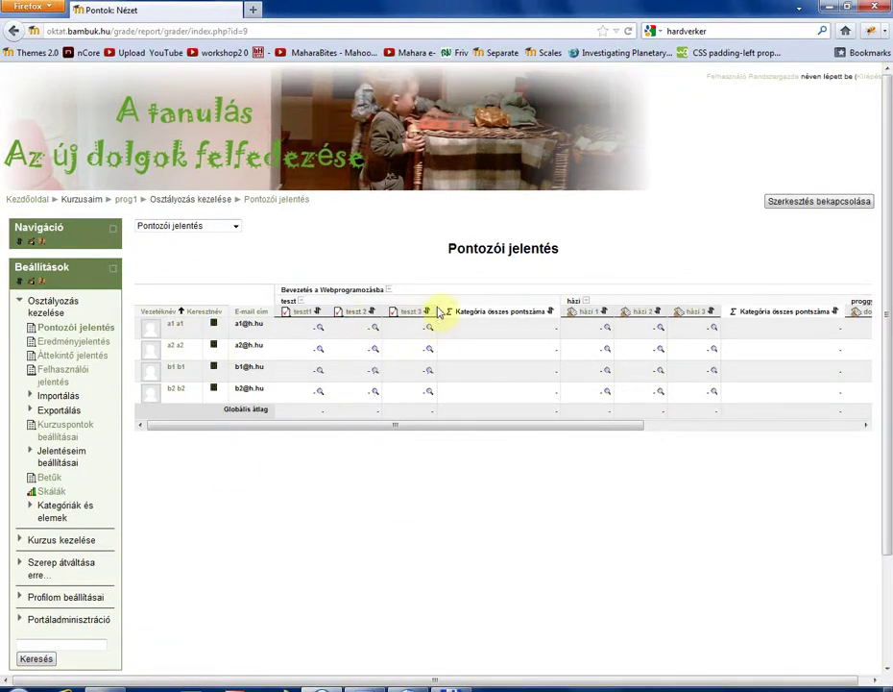
left_click_drag(457, 429, 688, 425)
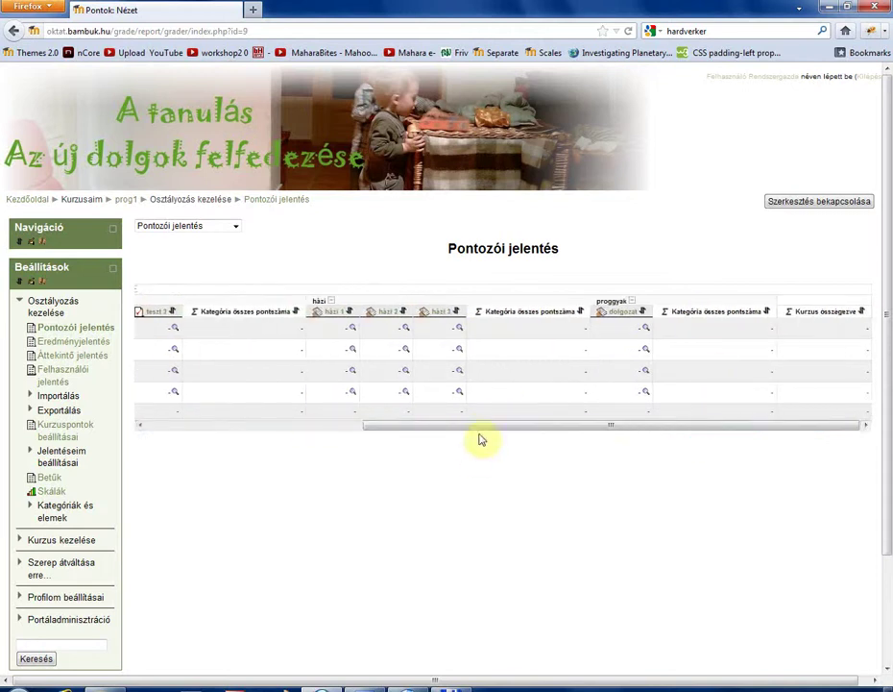
left_click_drag(467, 426, 280, 439)
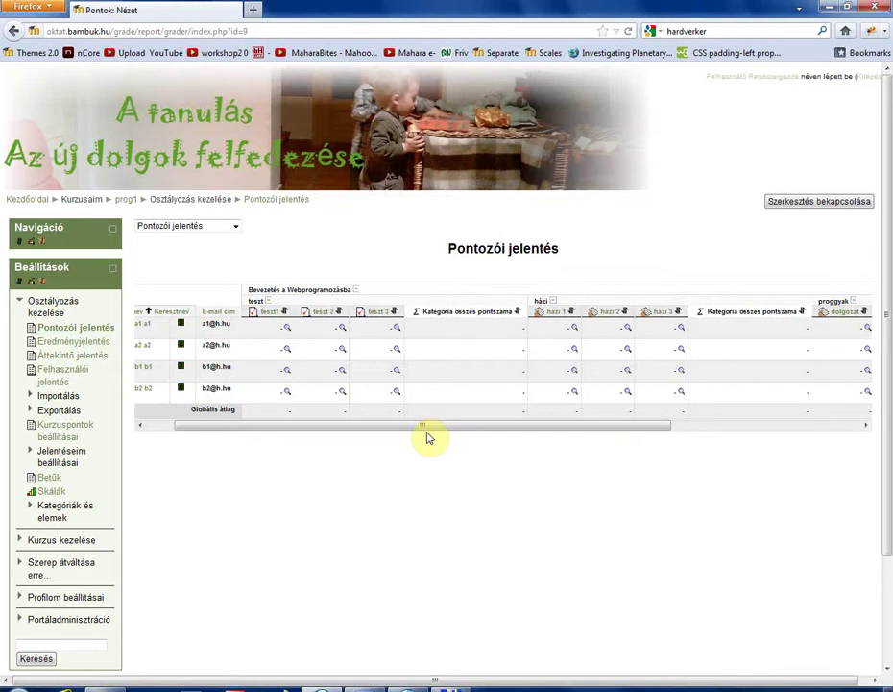
left_click_drag(429, 429, 385, 434)
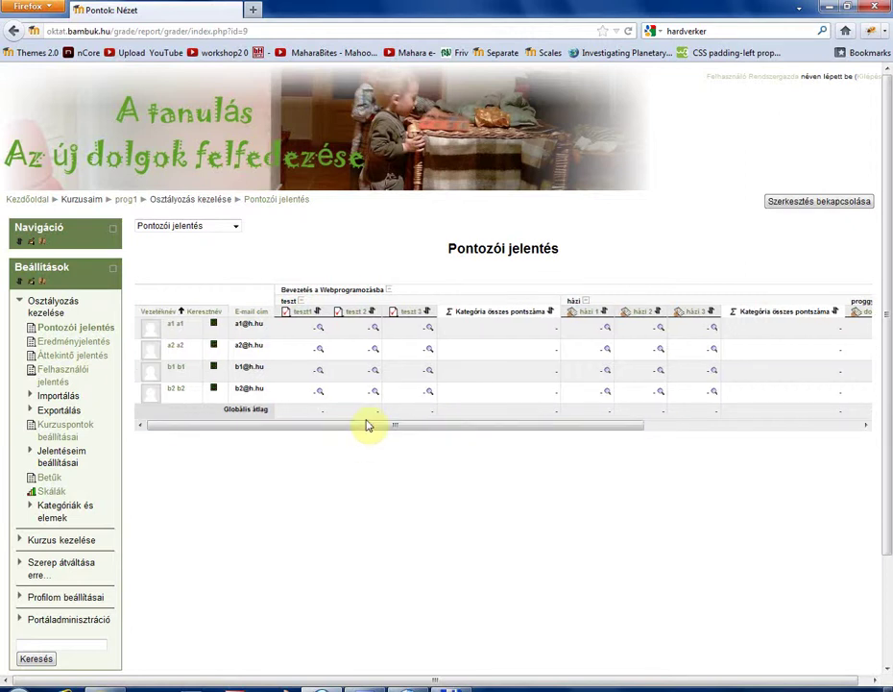